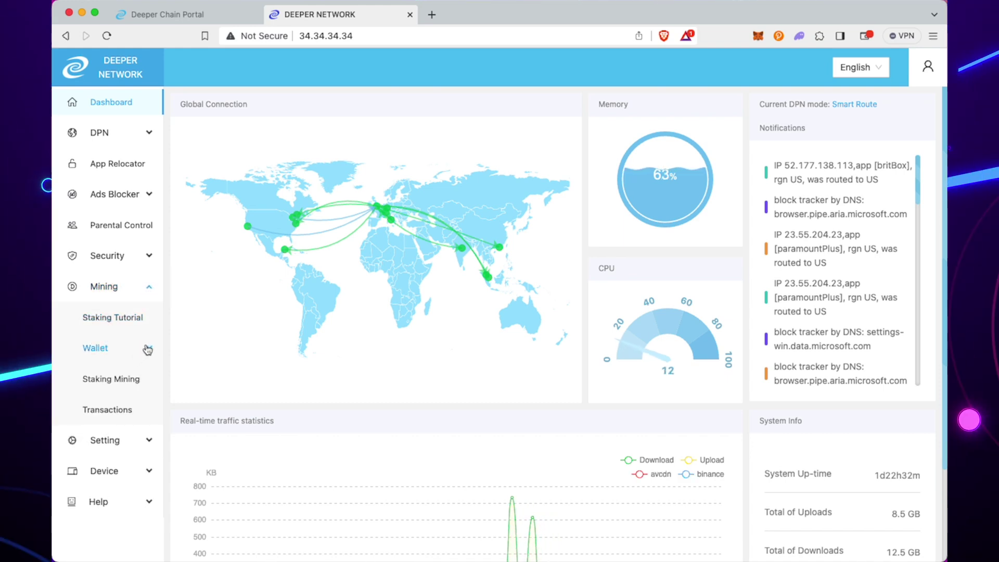
Open Wallet Manager under Mining > Wallet, showing credit 111, tier 1 and 10717.983290 DPR.
click(149, 349)
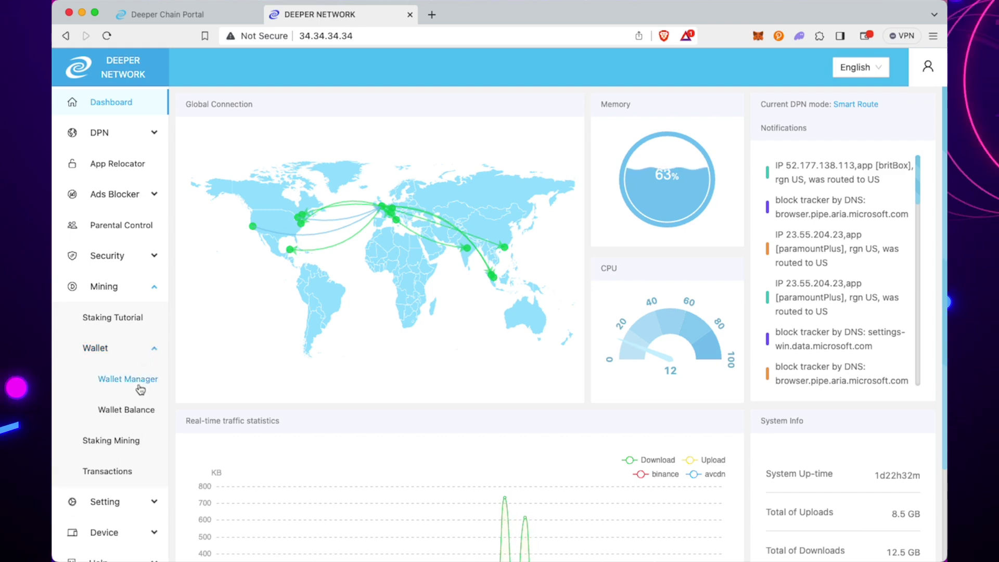
click(123, 384)
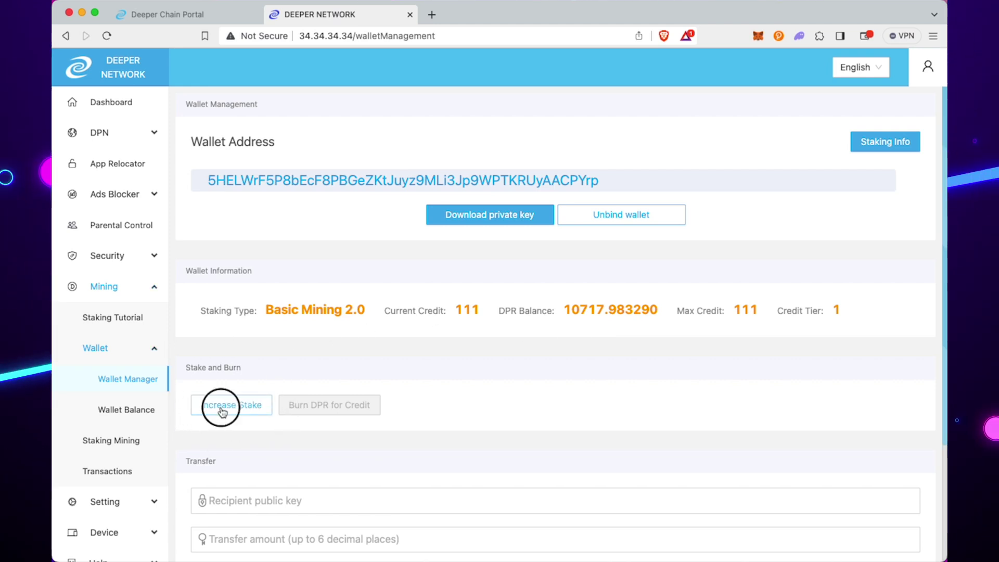
Start an Increase Stake and settle the Credit Tier slider on tier 2 (credit 211).
click(222, 411)
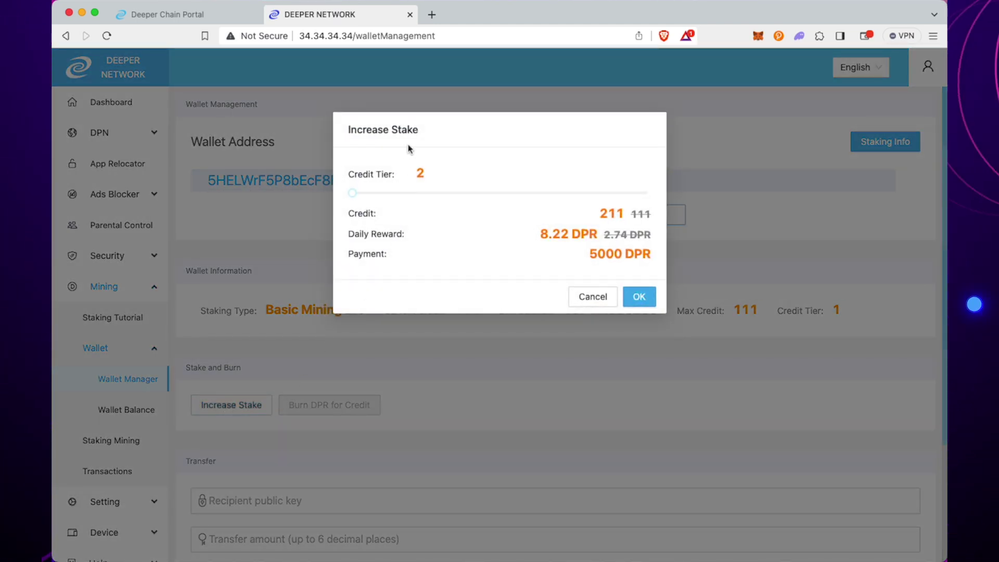
mouse_move(353, 193)
mouse_down()
mouse_move(647, 197)
mouse_move(346, 194)
mouse_up()
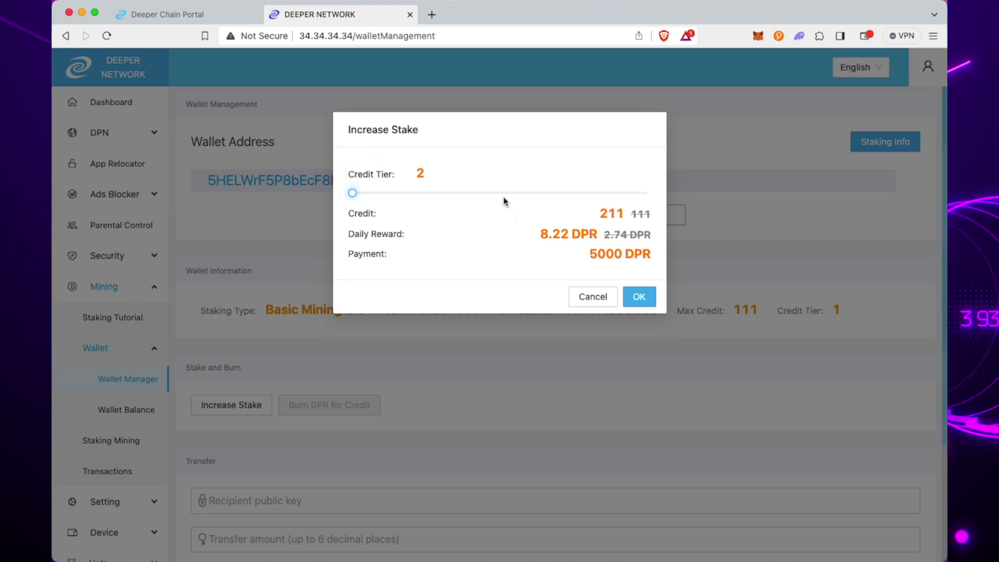
click(353, 196)
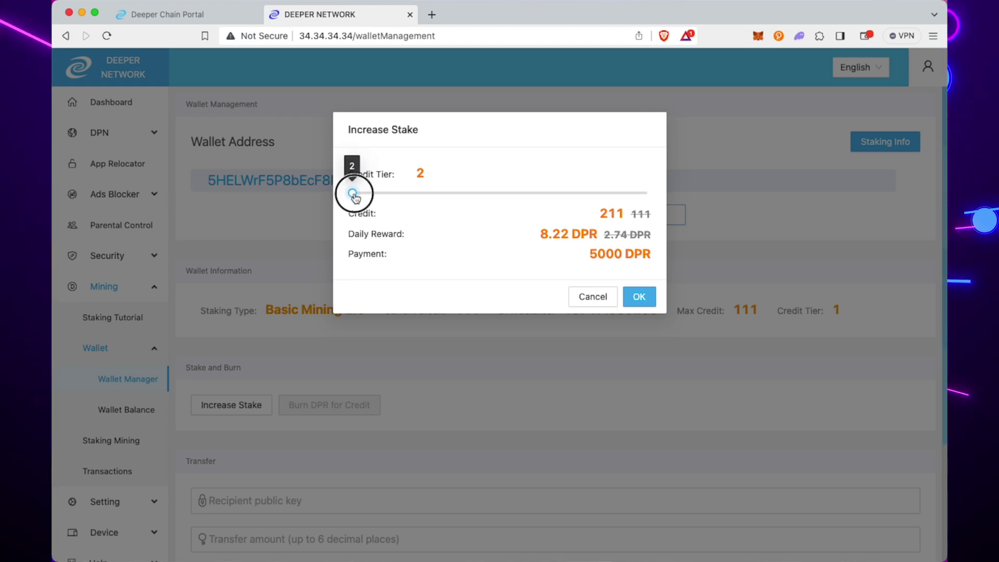
drag(381, 197, 393, 196)
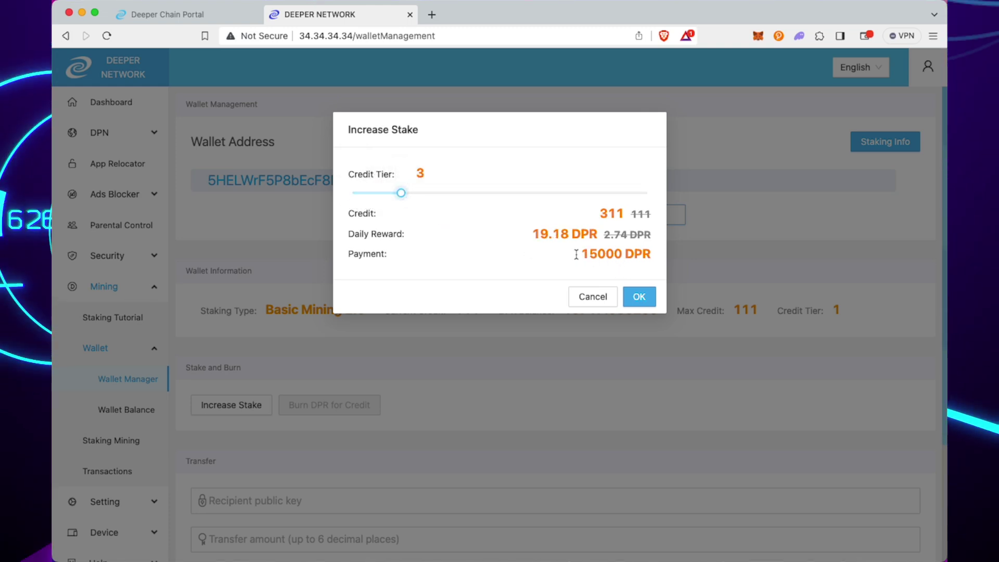
drag(402, 197, 375, 196)
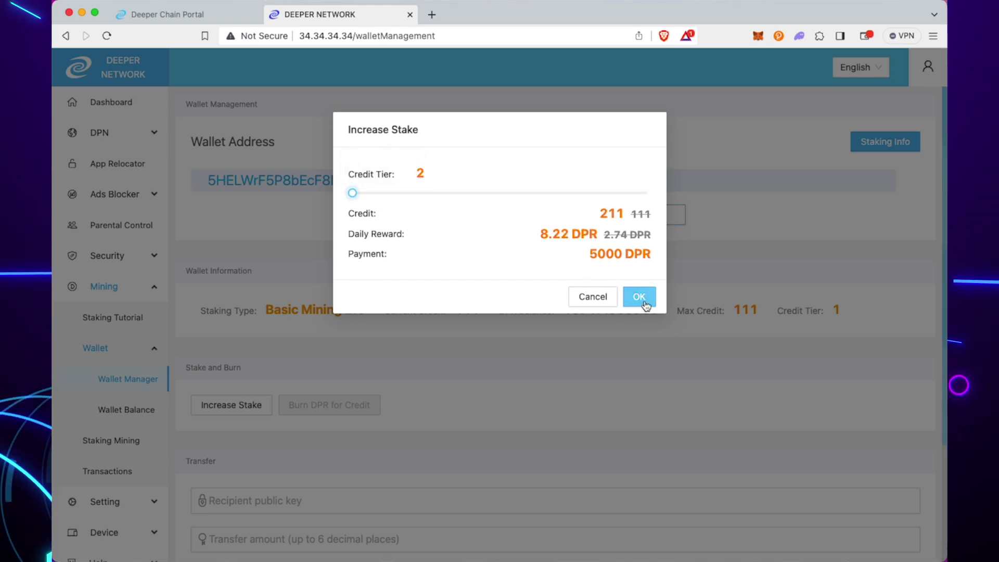
Review the tier 2 costs: 5000 DPR payment and 8.22 DPR daily reward.
double_click(616, 253)
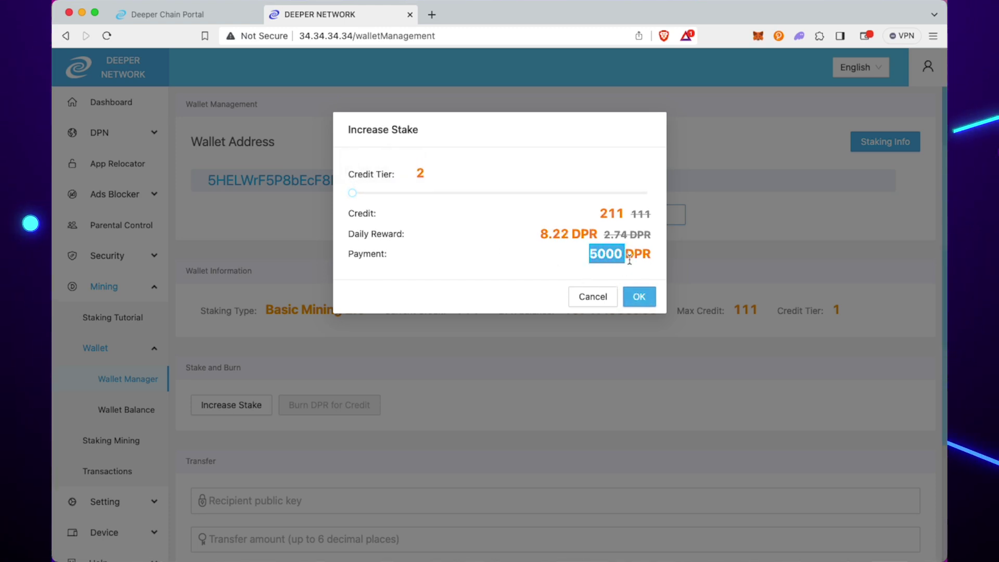
click(617, 236)
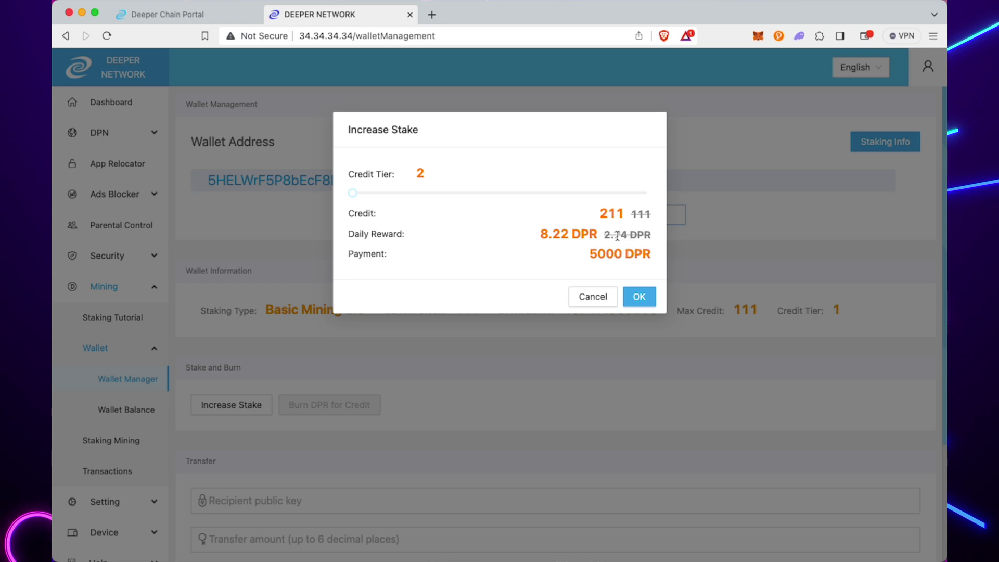
double_click(542, 232)
click(580, 235)
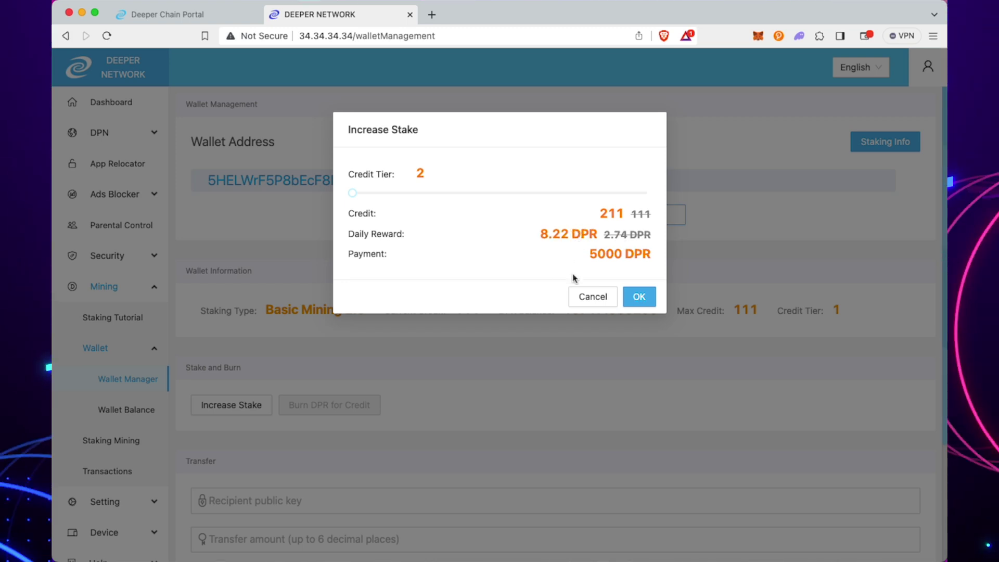
Confirm the tier 2 increase with the saved wallet password, then check credit 211 and 5717.981470 DPR.
click(639, 297)
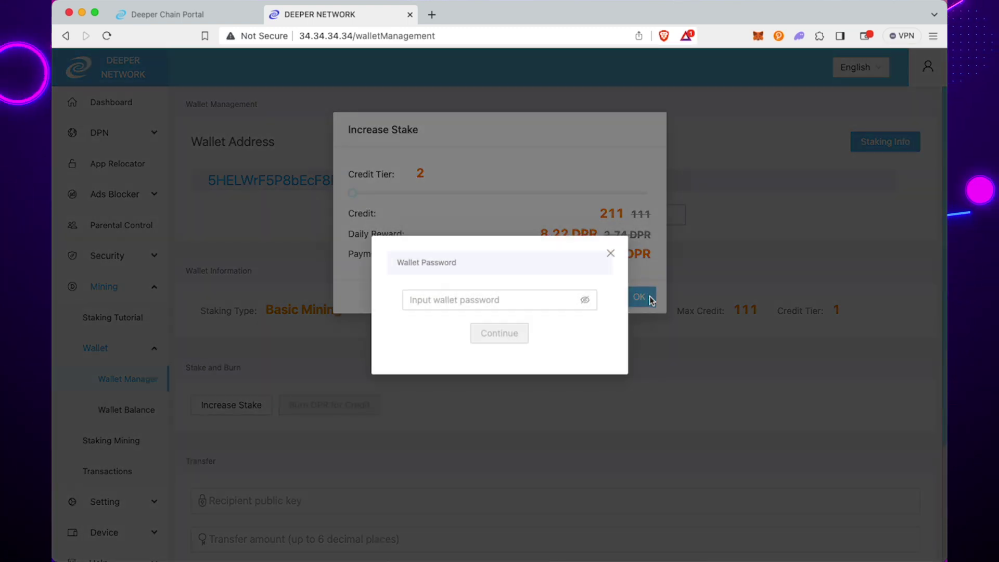
click(551, 301)
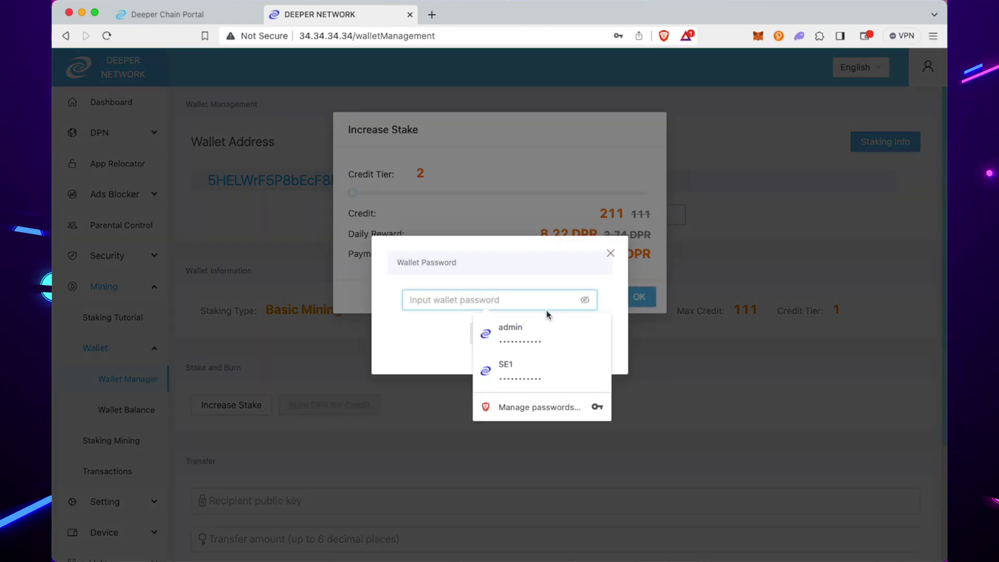
click(541, 327)
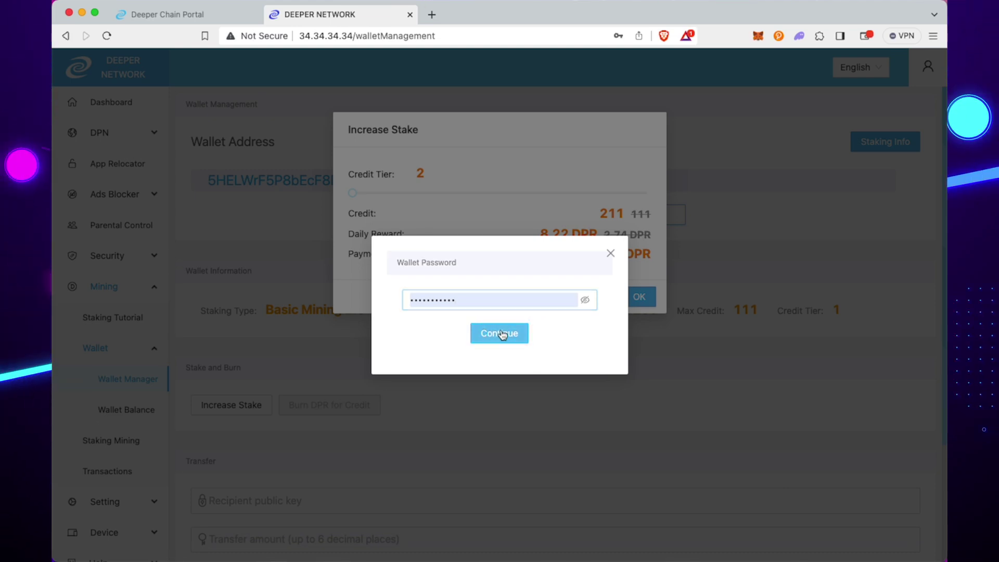
click(499, 333)
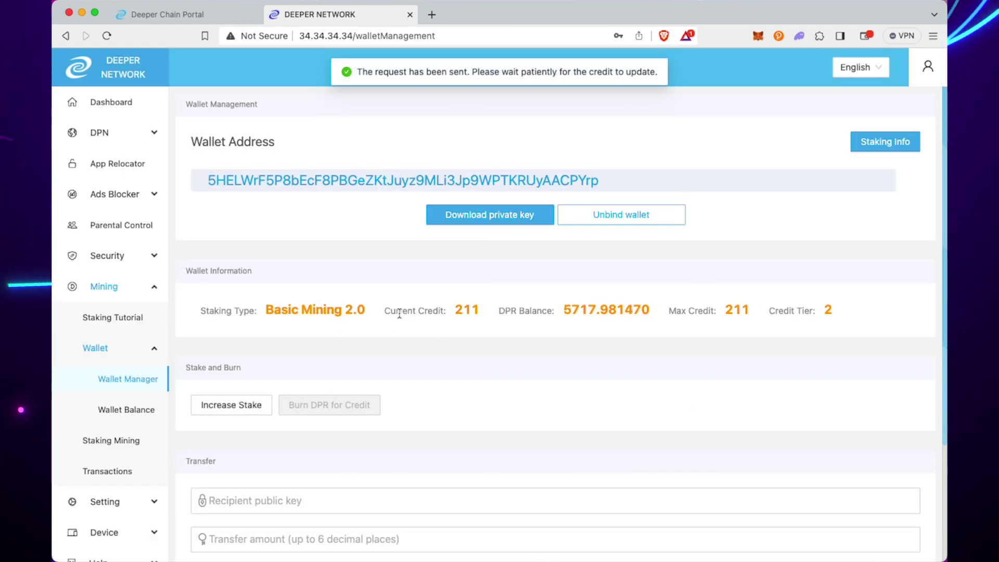
drag(456, 307, 475, 310)
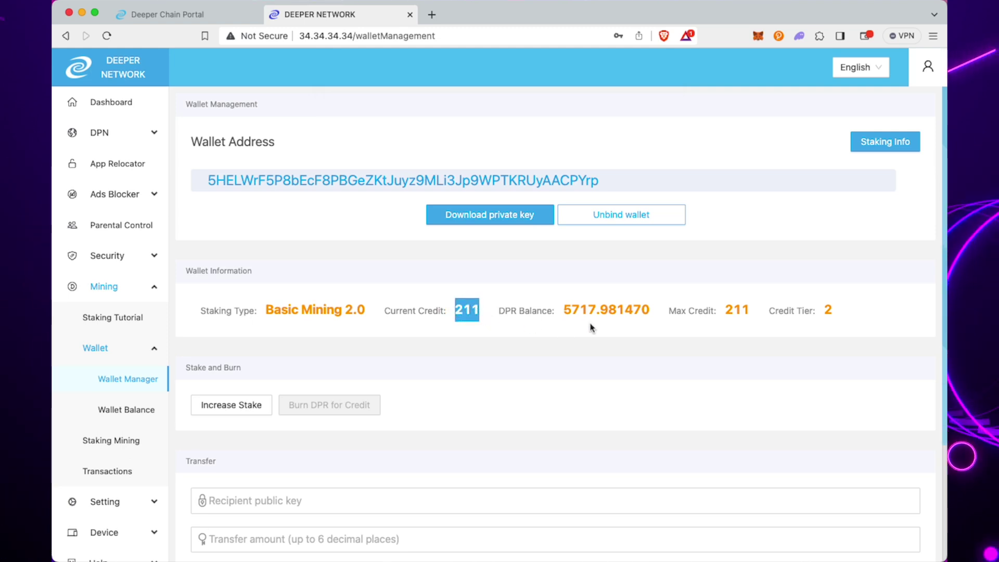
drag(566, 307, 617, 312)
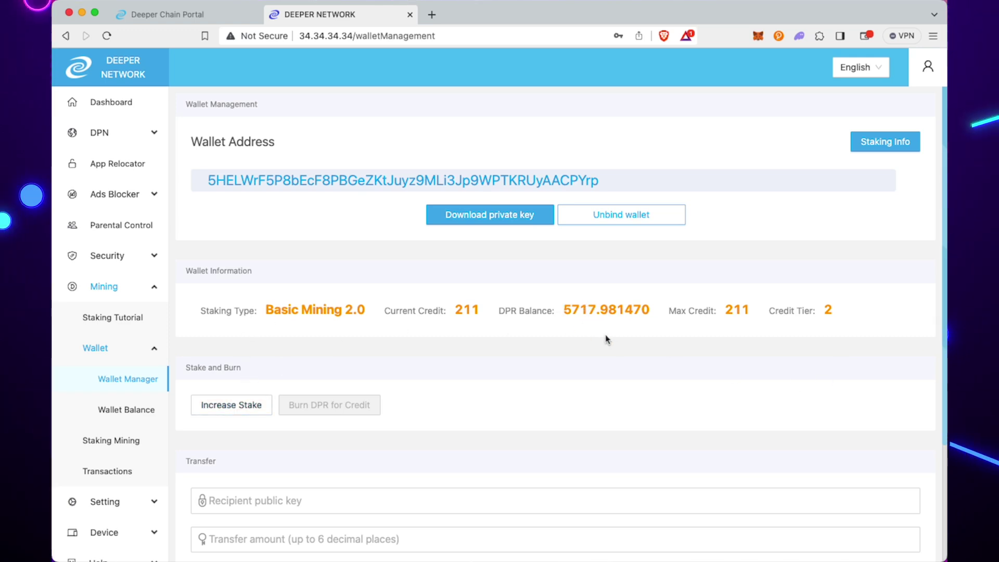
Reopen Increase Stake, review the tier 3 cost, and cancel without staking.
click(220, 404)
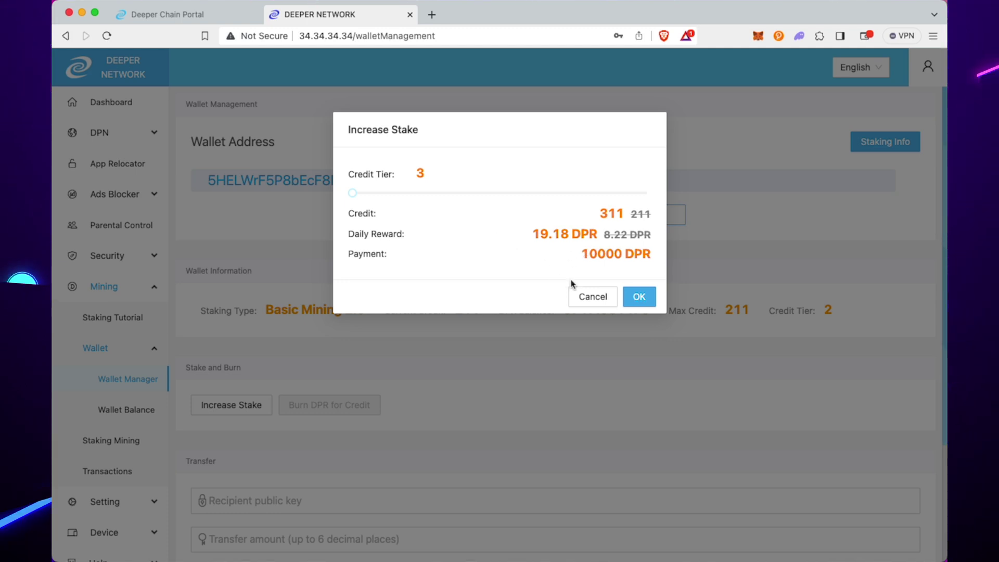
click(588, 301)
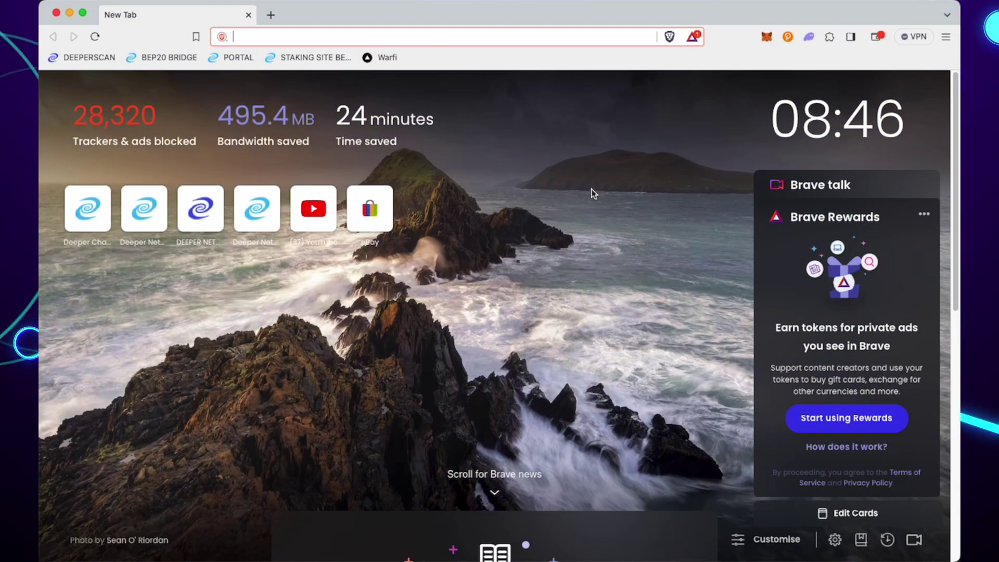
Sign in to the BSC staking site with the saved login, showing 6000 DPR staked.
click(312, 60)
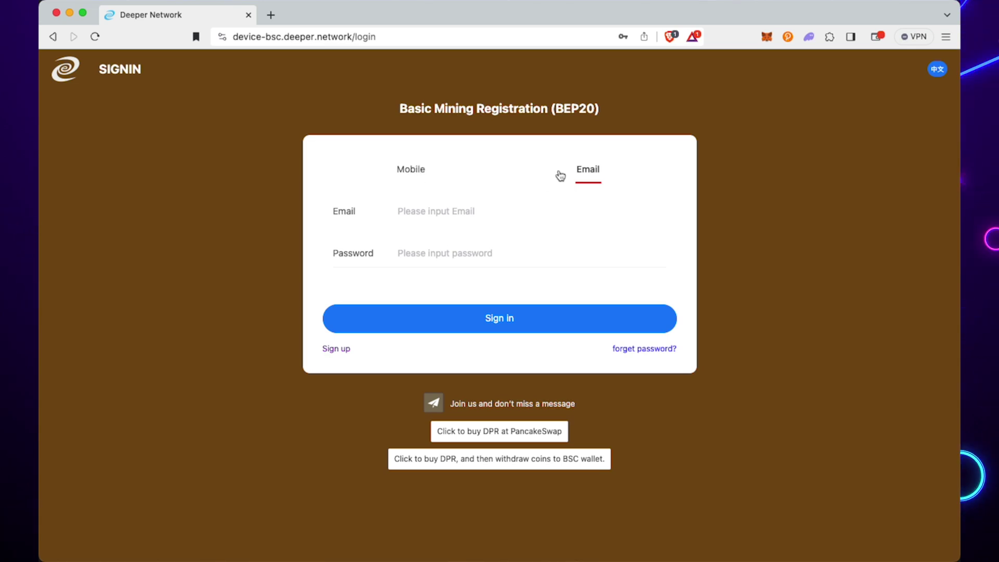
click(427, 213)
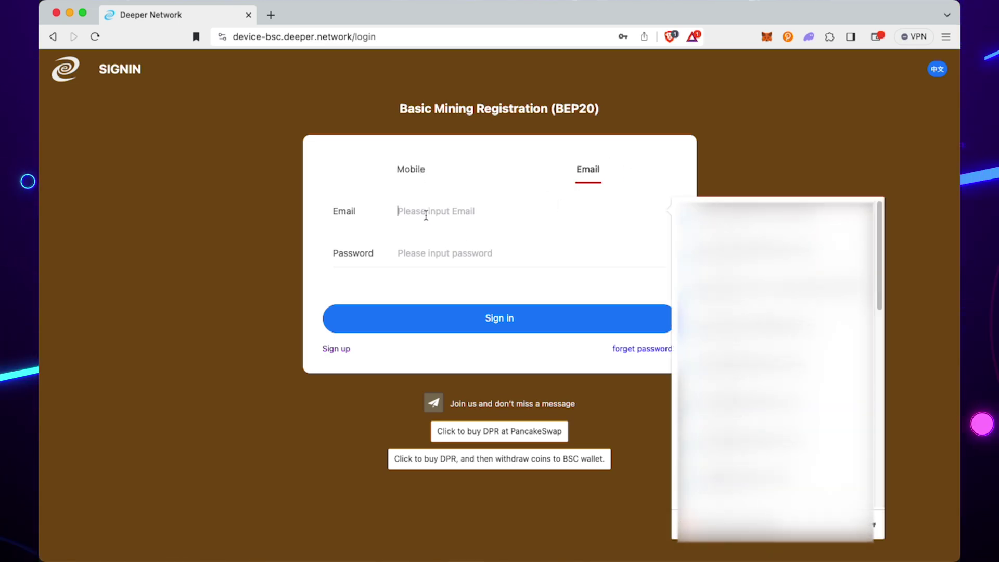
click(769, 224)
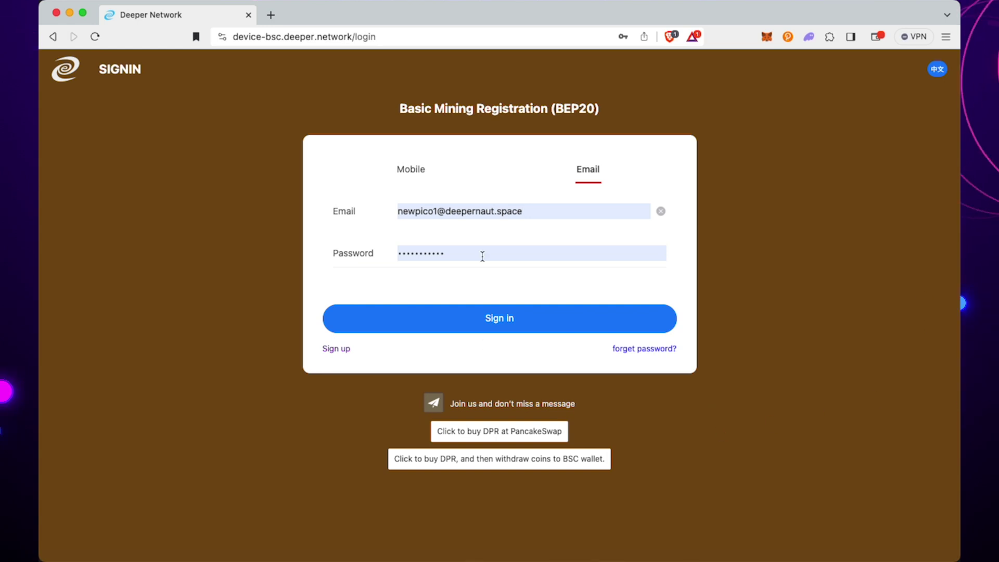
click(449, 324)
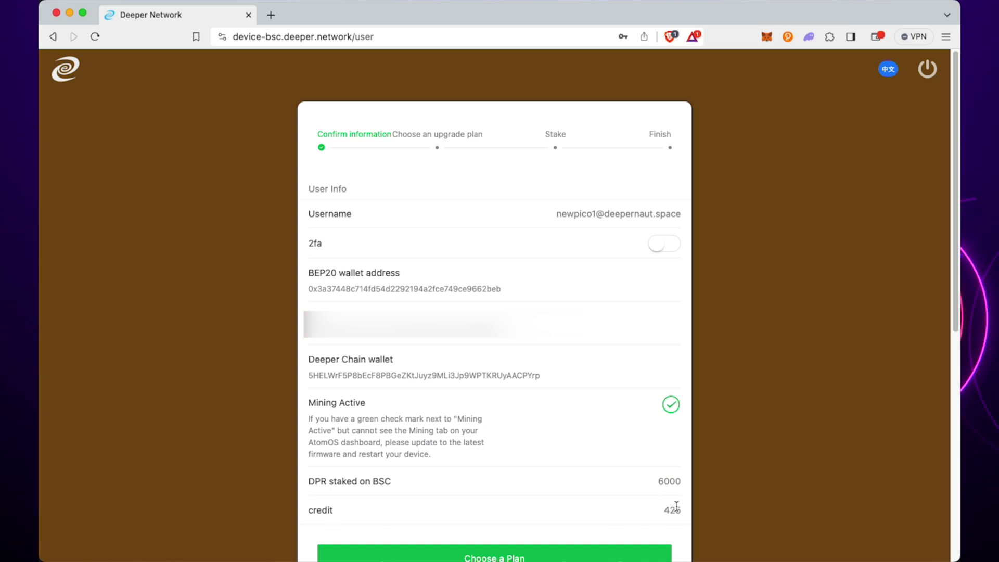
Query all Deeper Chain wallet staking records, showing credit 425 and 25000 DPR chain-staked.
drag(956, 71, 888, 432)
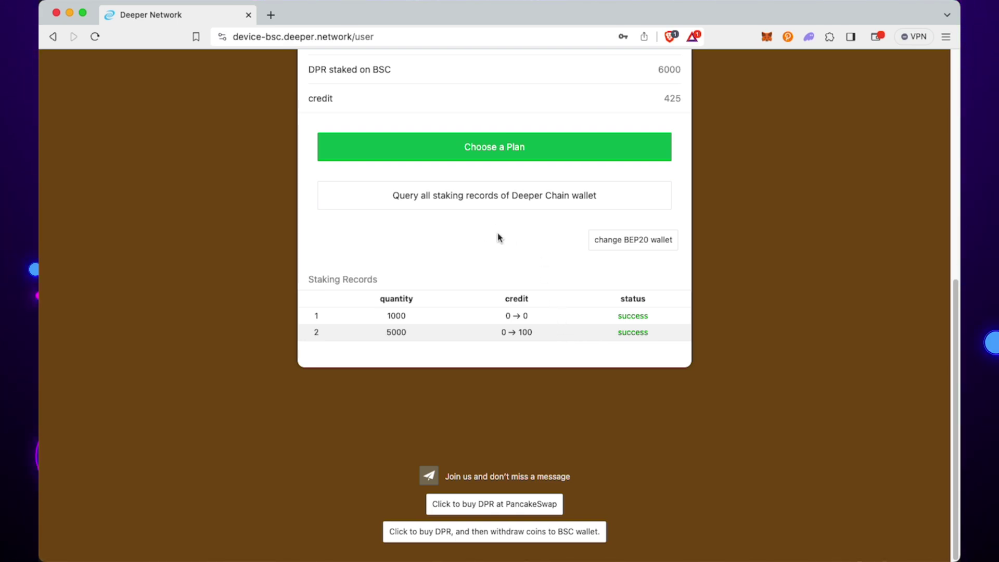
click(509, 197)
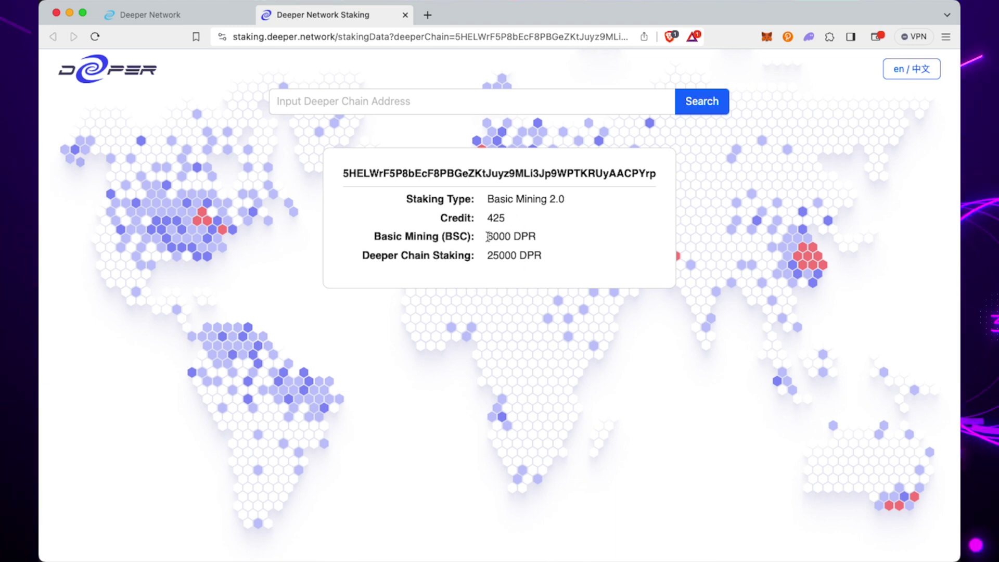
drag(489, 237, 521, 270)
click(490, 254)
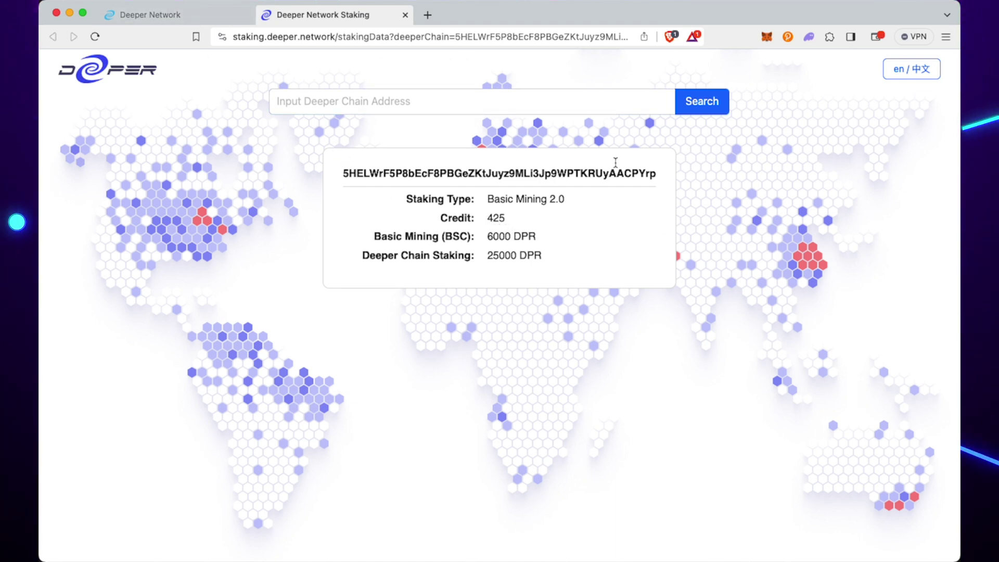
Choose the 500-credit upgrade plan and proceed to stake 20000 DPR from a 22000 balance.
click(177, 15)
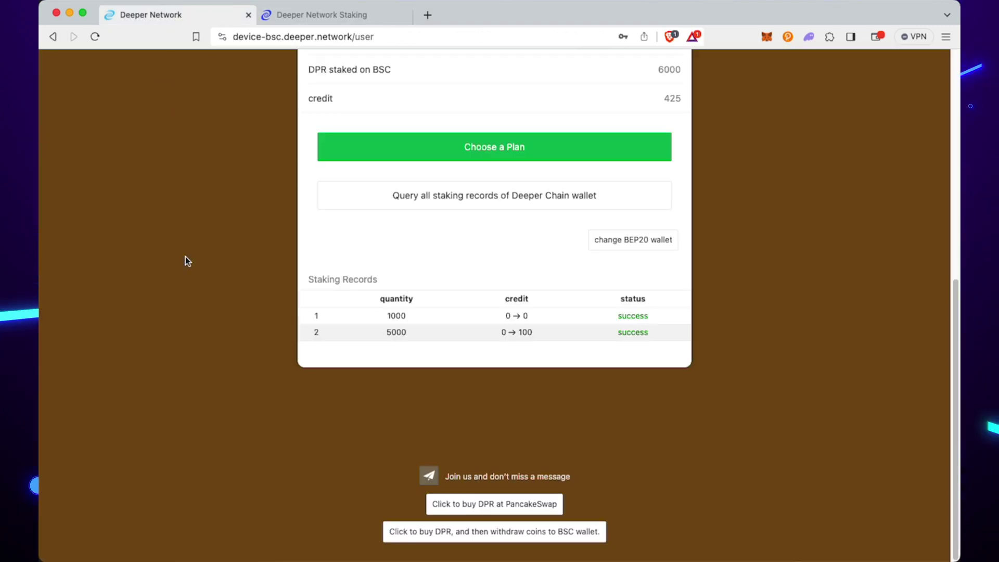
click(520, 148)
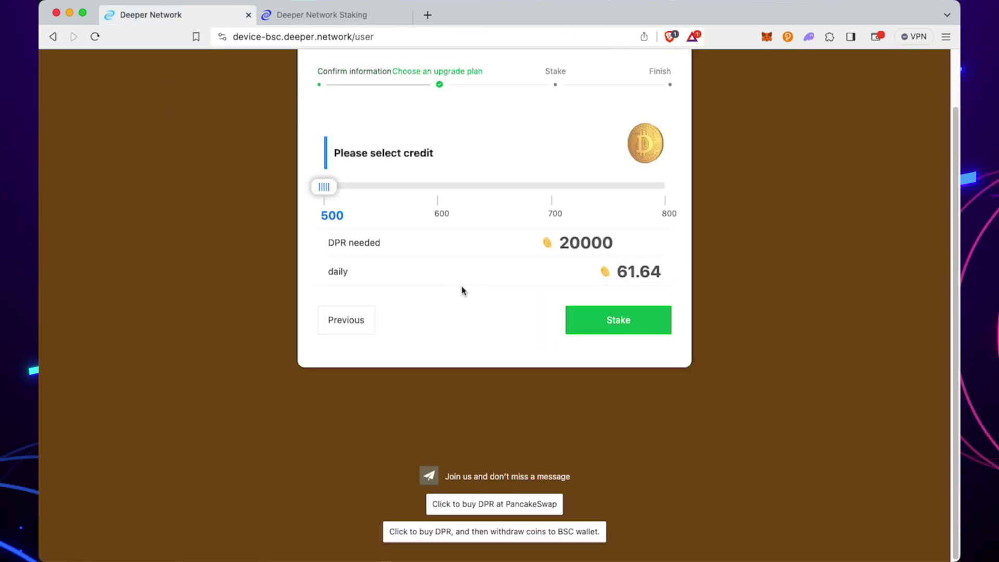
scroll(419, 280, up, 2)
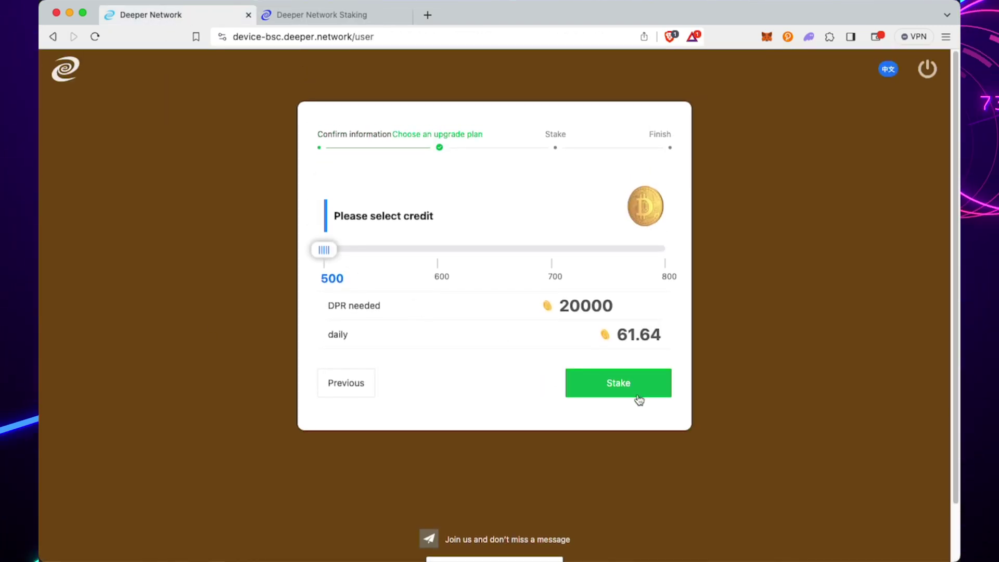
click(576, 387)
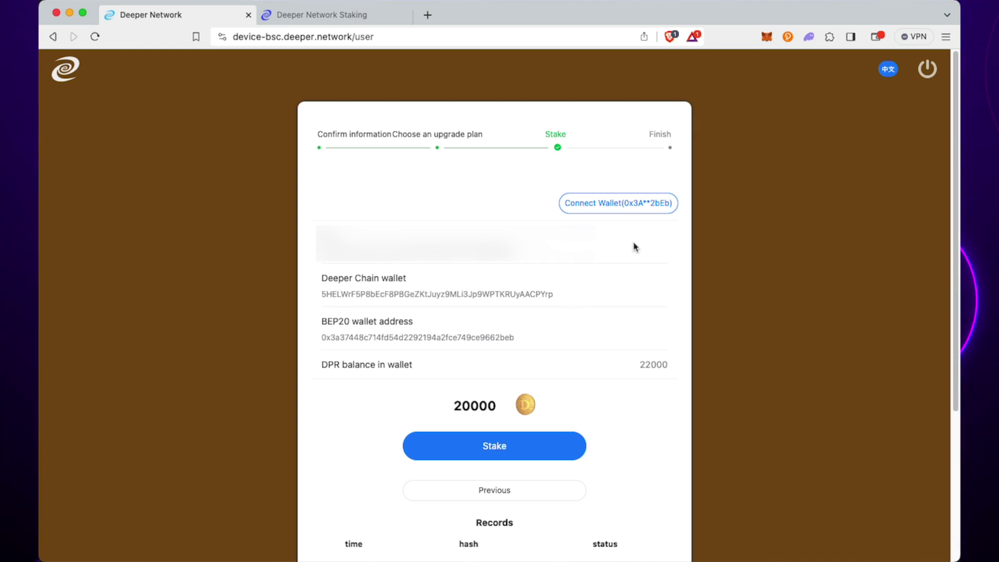
click(767, 36)
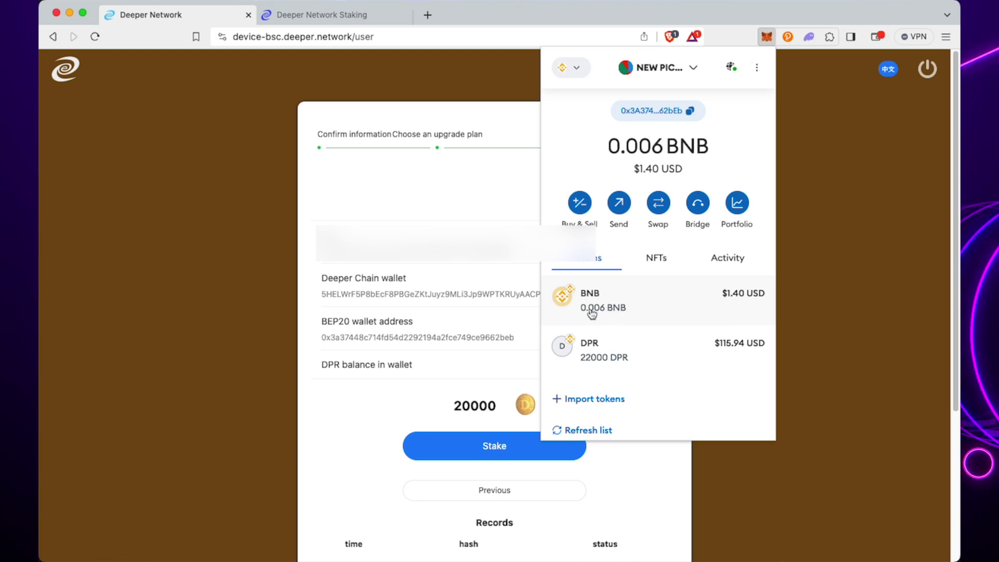
click(823, 264)
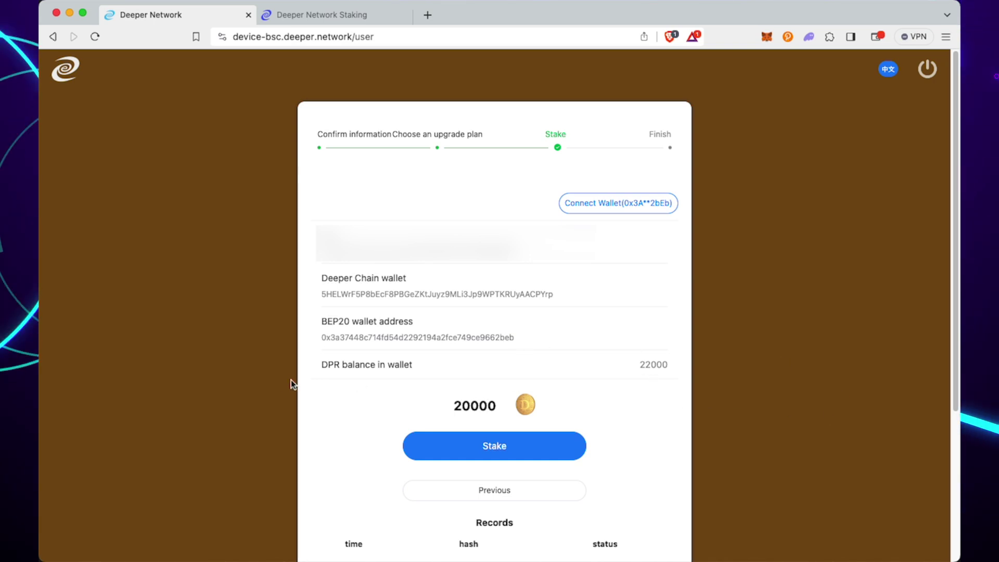
click(526, 441)
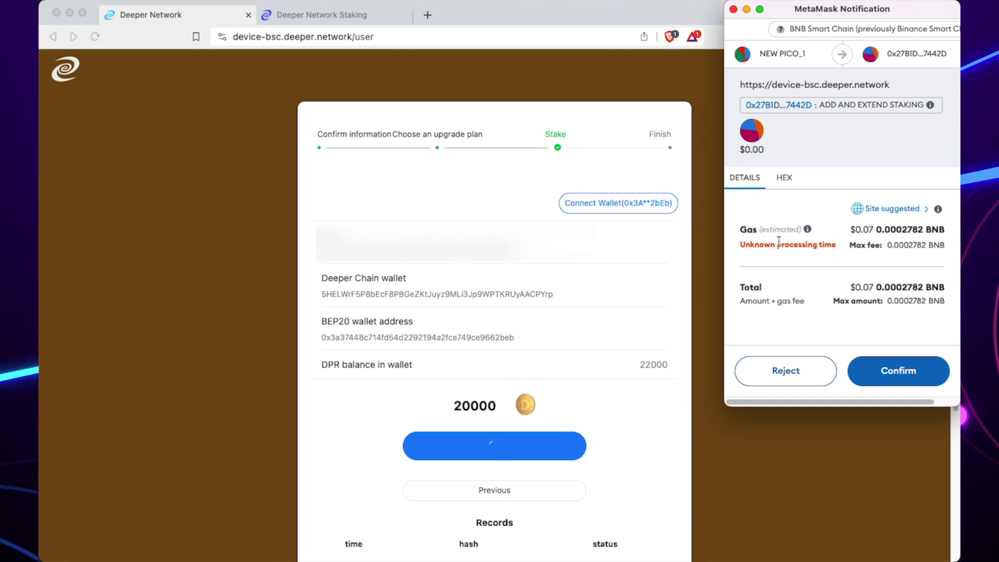
click(896, 379)
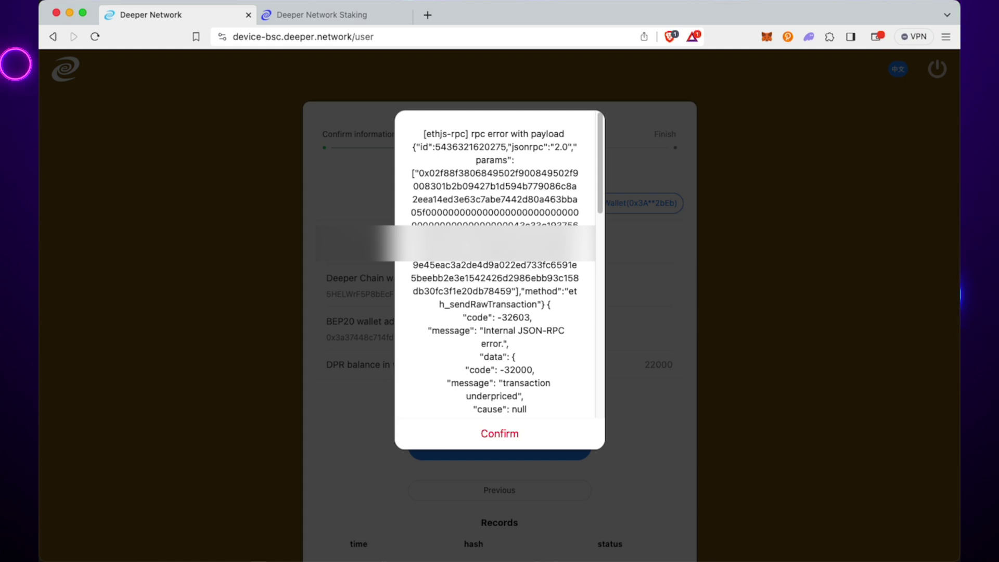
click(500, 434)
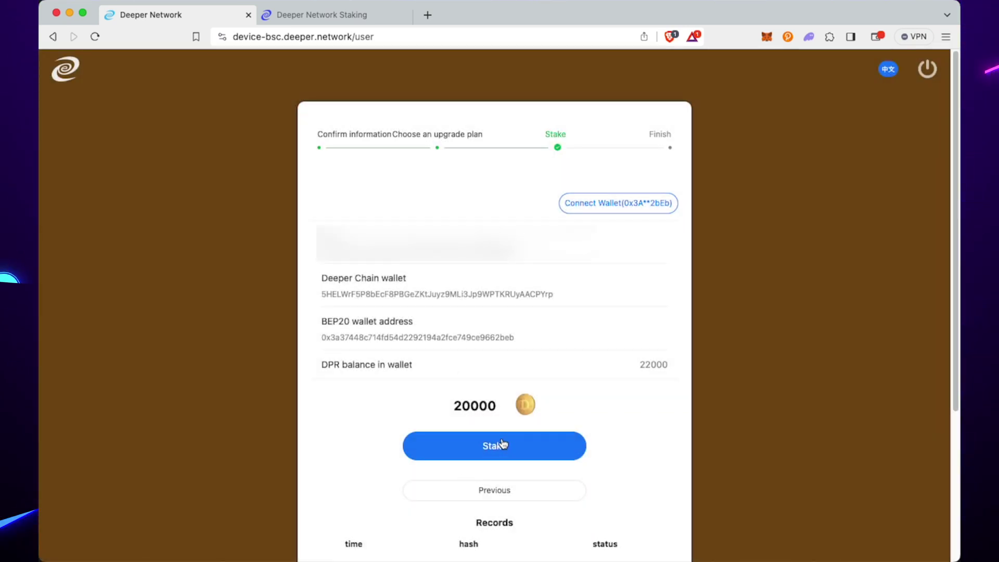
Resubmit the 20000 DPR stake and confirm it in MetaMask with the Aggressive gas fee.
click(502, 443)
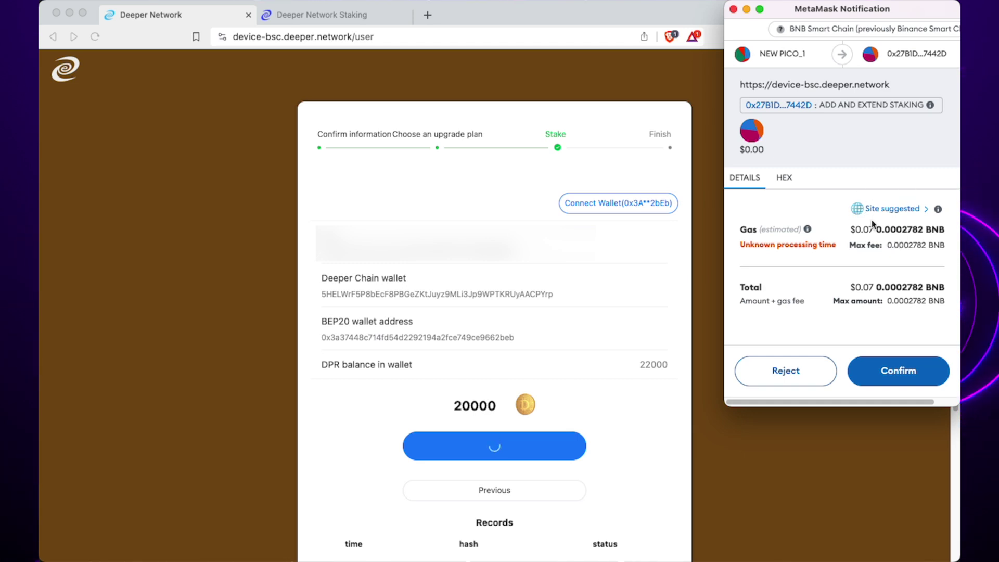
click(894, 210)
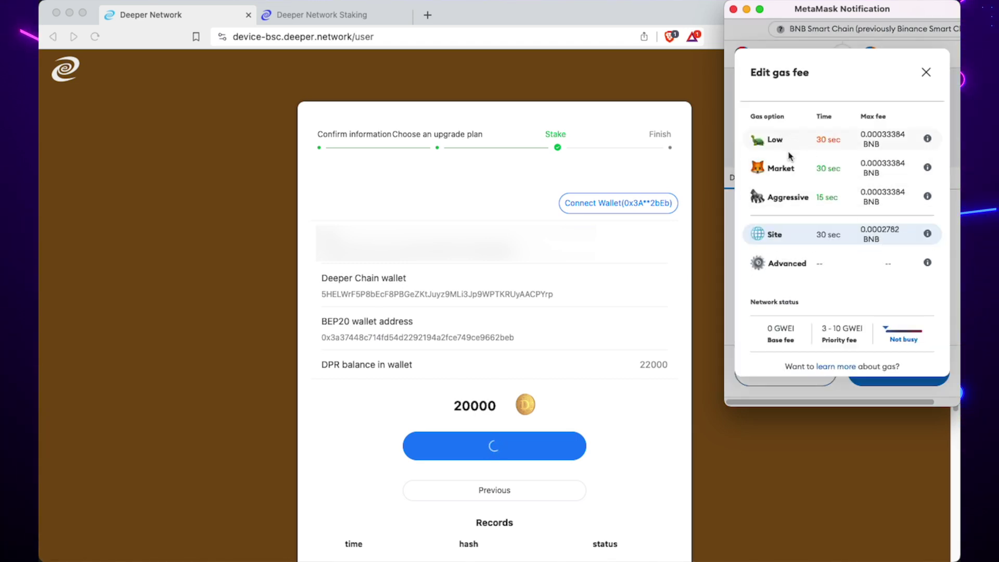
click(788, 198)
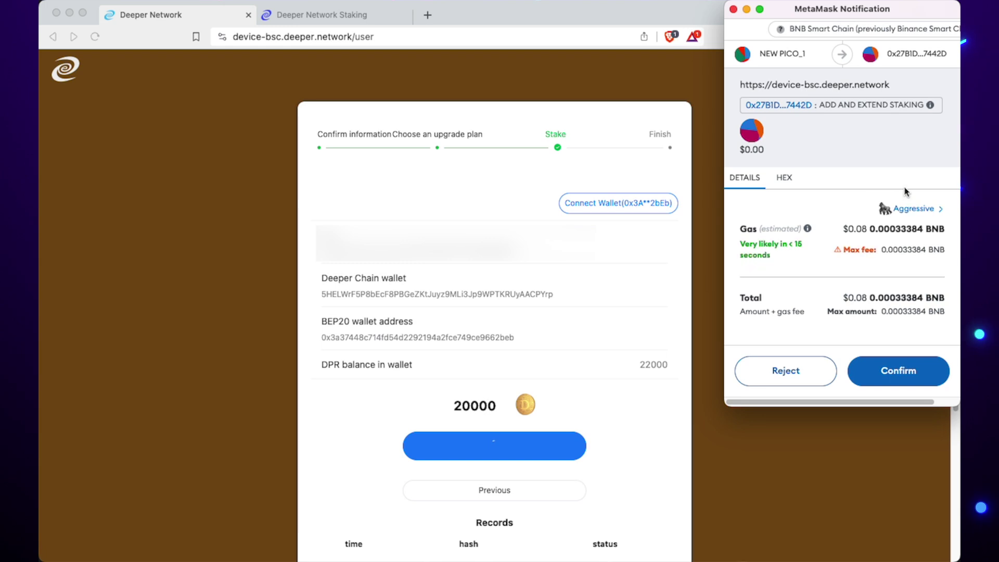
click(900, 374)
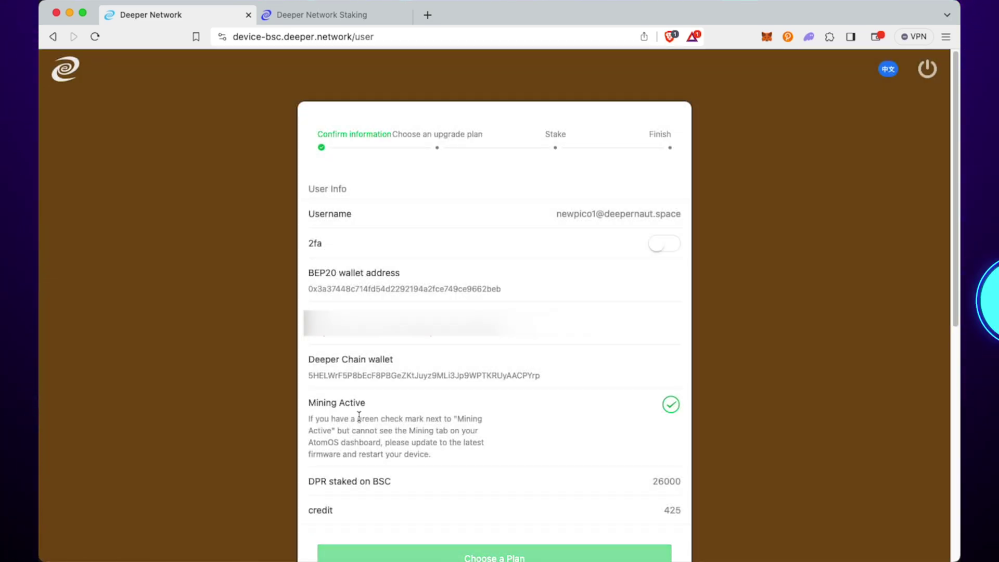
Check Staking Records for the pending 20000 DPR entry raising credit 400 → 500.
scroll(673, 375, down, 8)
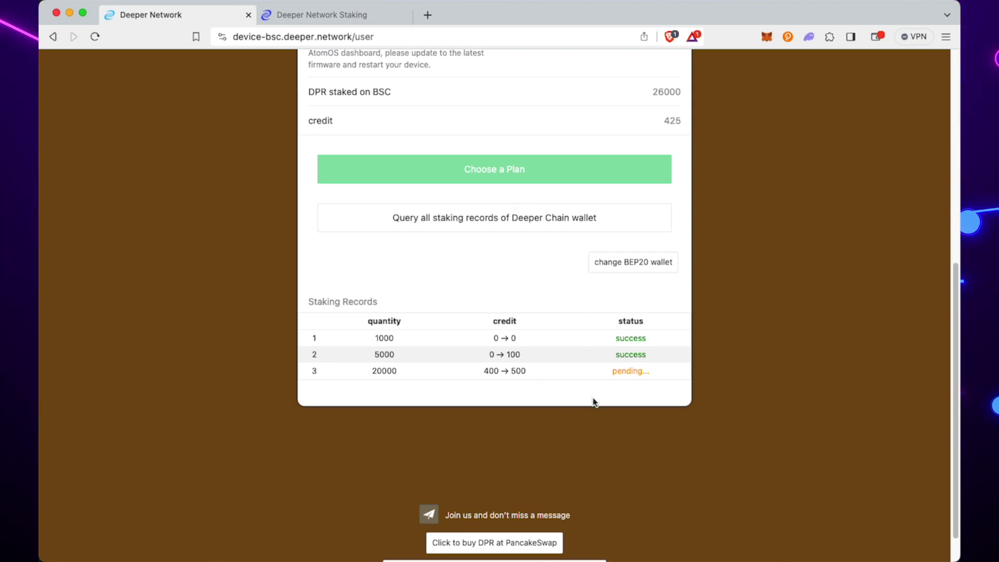
scroll(537, 399, up, 1)
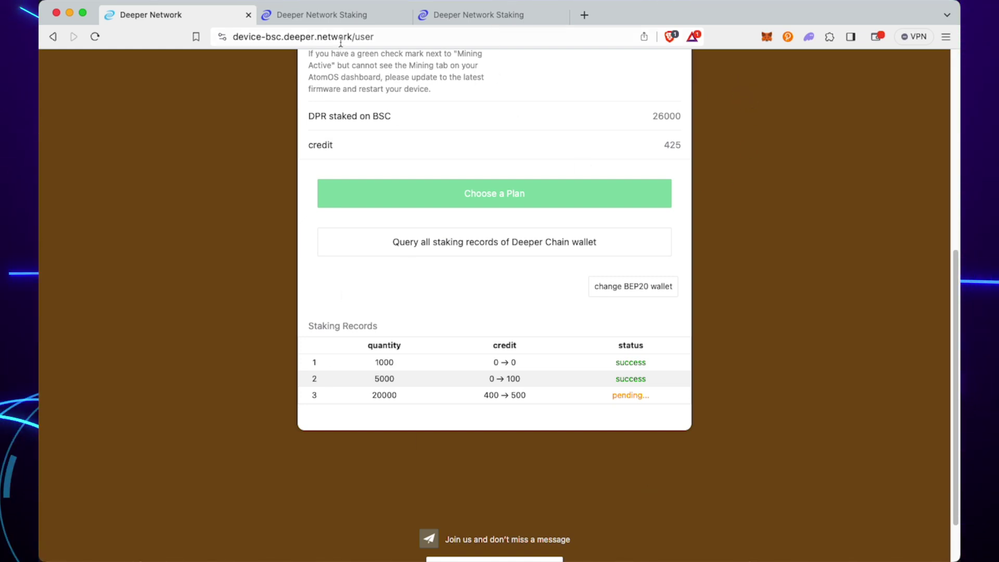
Log into the device admin at 34.34.34.34 with the saved login and expand Mining > Wallet.
click(373, 35)
text(34.34.34.34)
key(Return)
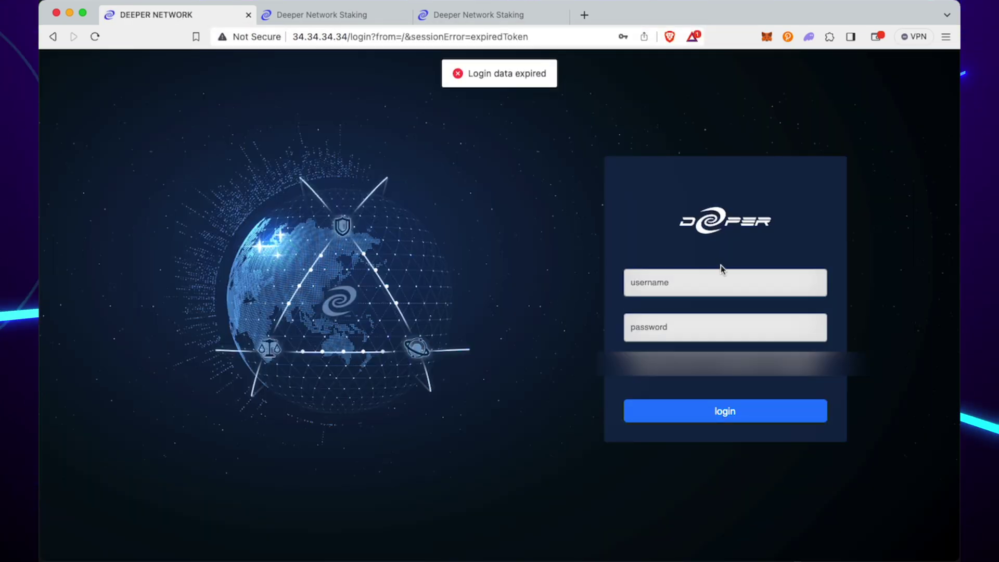
click(716, 281)
click(730, 327)
click(729, 412)
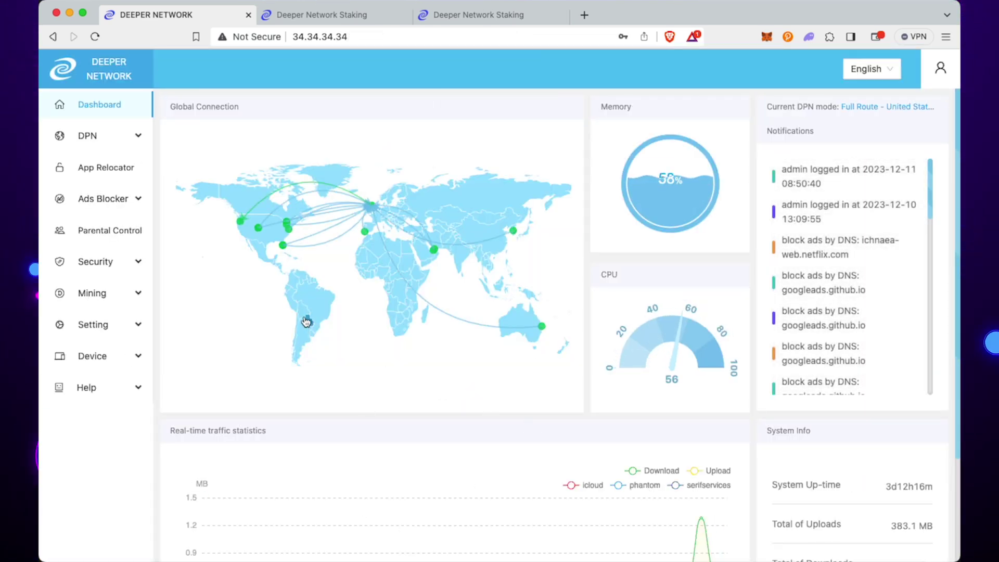
click(144, 295)
click(135, 353)
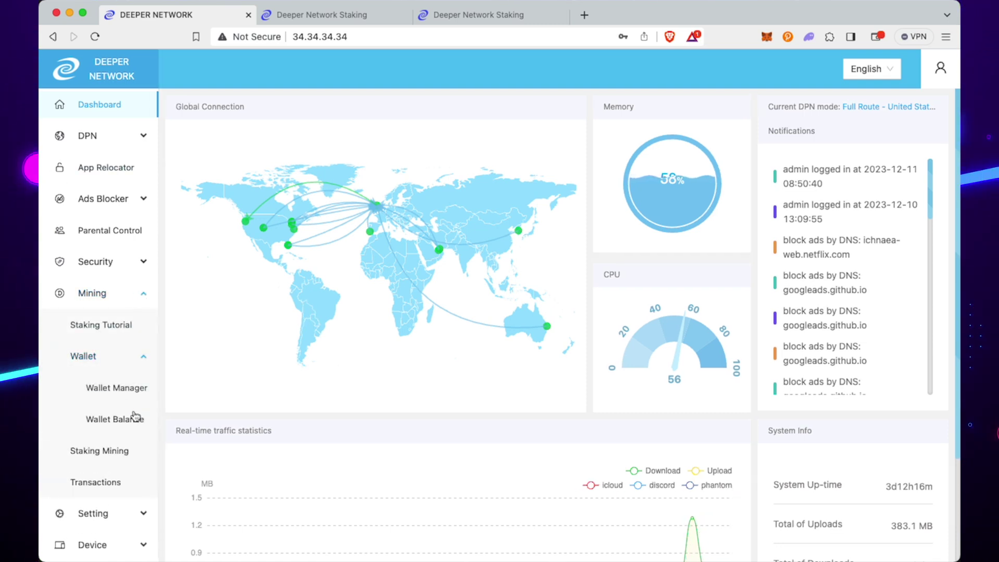
Go to Wallet Manager and highlight the Current Credit value of 525.
click(117, 385)
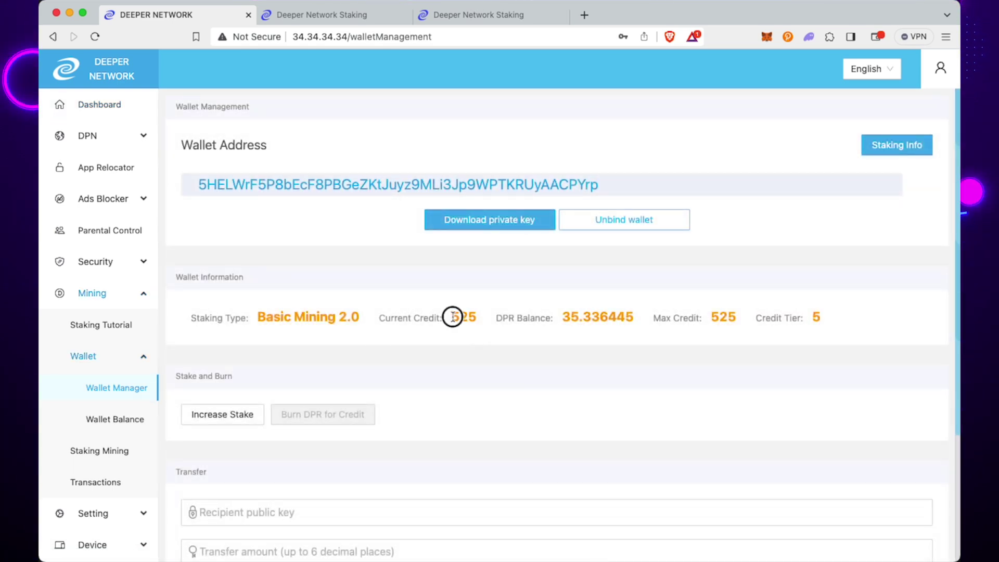
double_click(453, 316)
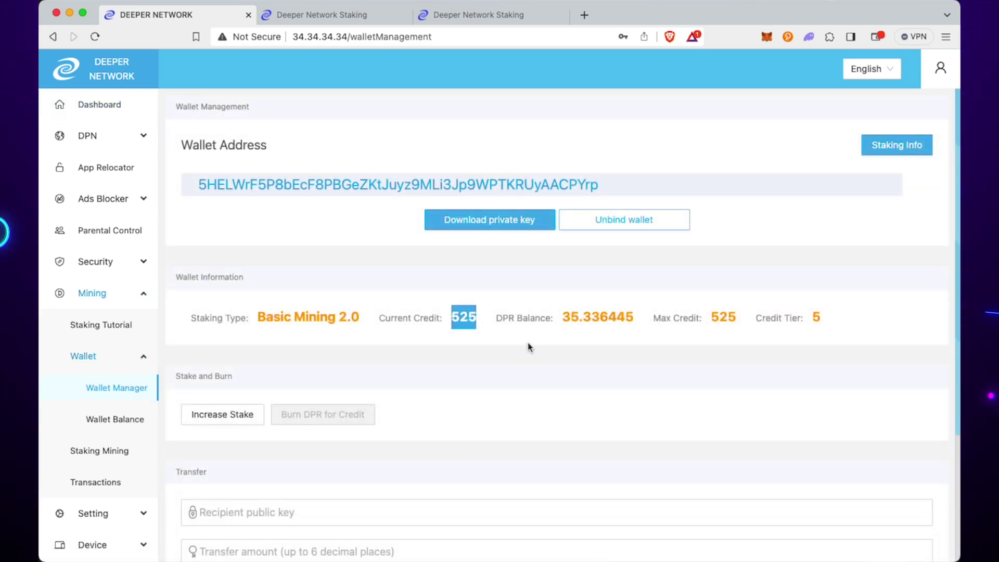
click(565, 315)
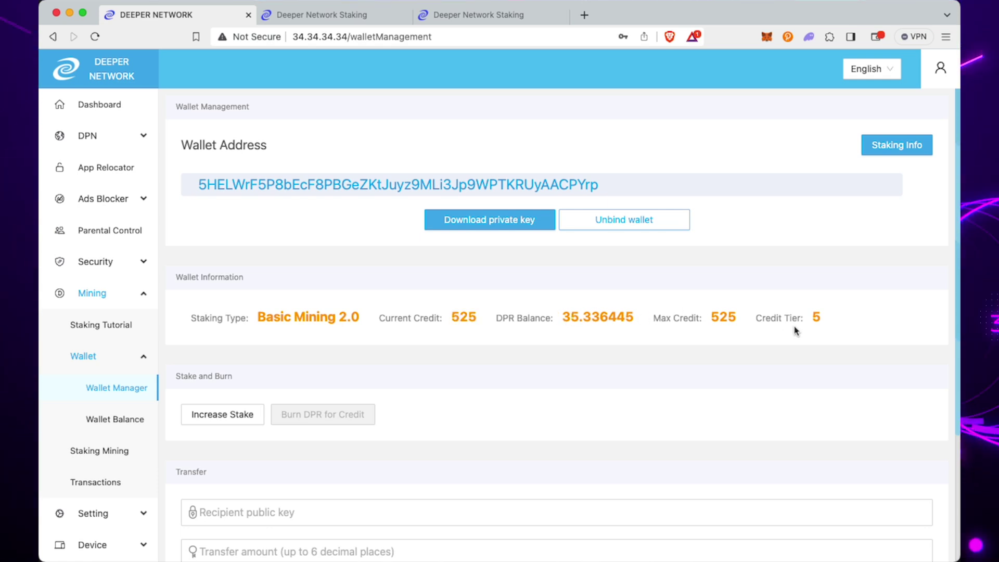
Preview the Increase Stake cost for credit tier 6, then cancel without changes.
scroll(417, 362, down, 1)
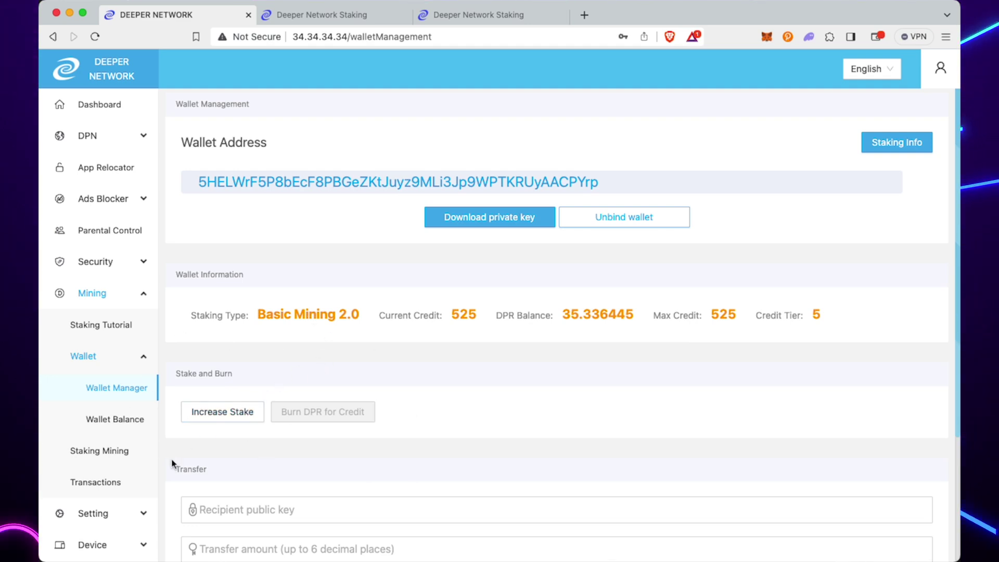
click(219, 420)
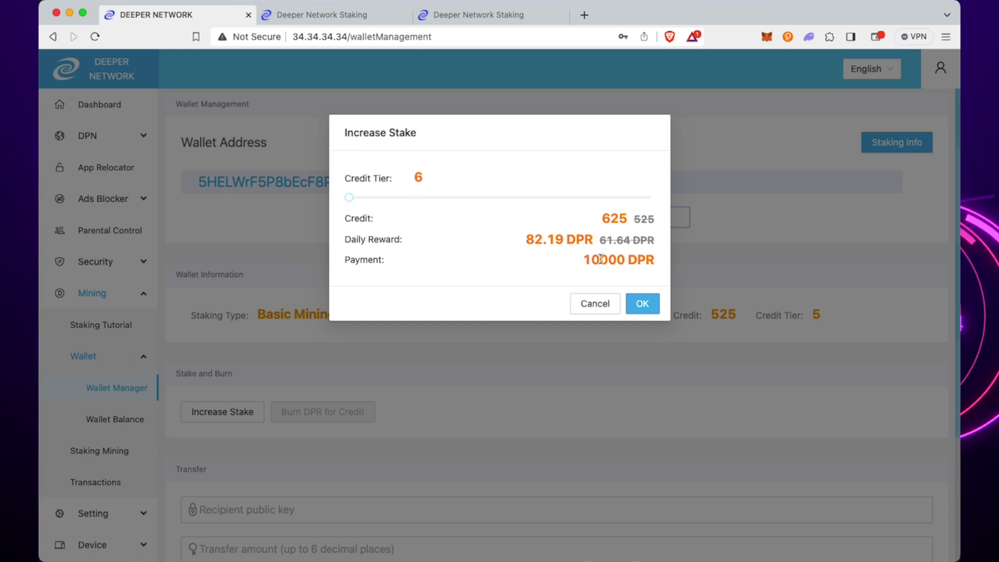
click(579, 306)
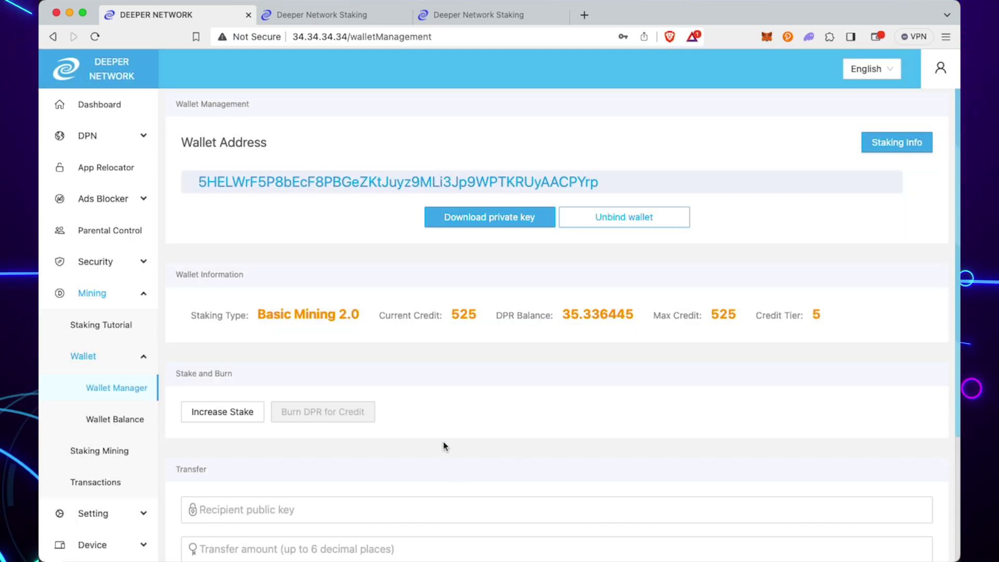
scroll(475, 368, down, 3)
scroll(475, 368, up, 3)
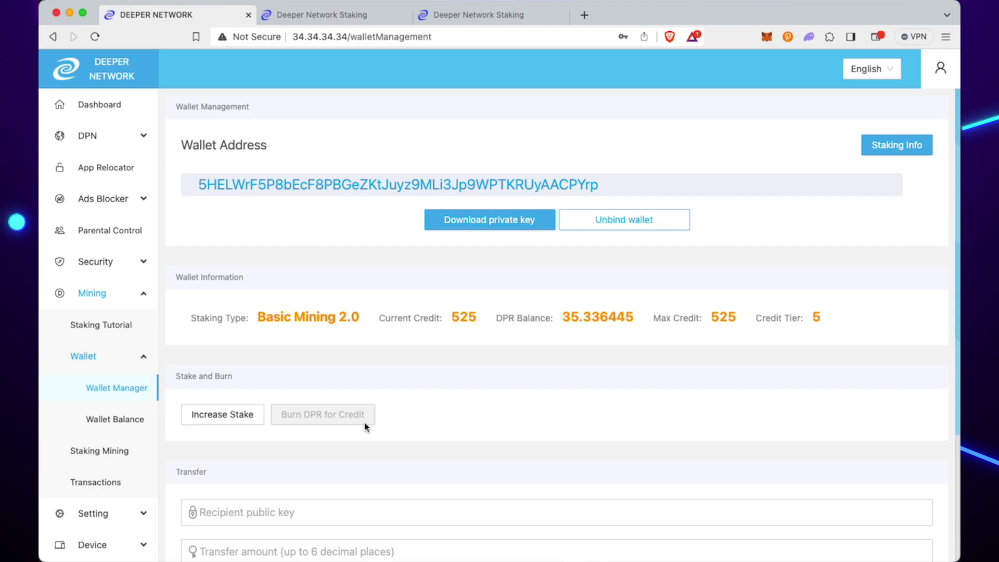